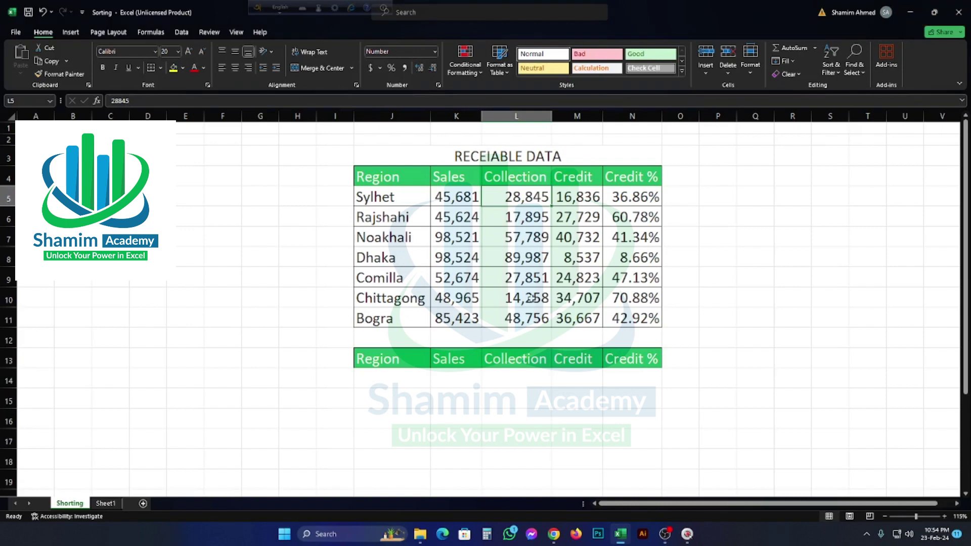
Examine the receivable table's title, region, sales and collection columns, and the formulas behind Credit and Credit %
{"action": "left_click", "coordinate": [495, 158]}
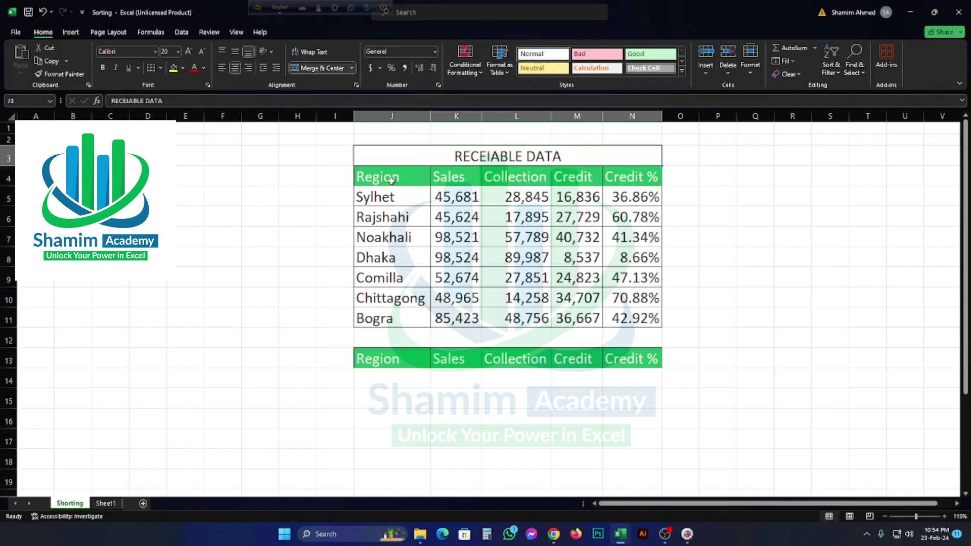
{"action": "left_click", "coordinate": [388, 273]}
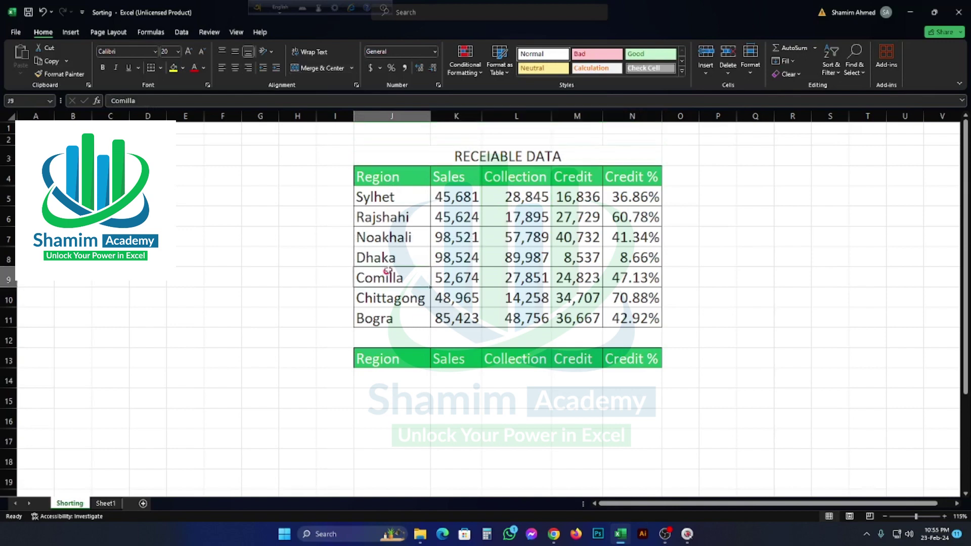
{"action": "left_click", "coordinate": [457, 178]}
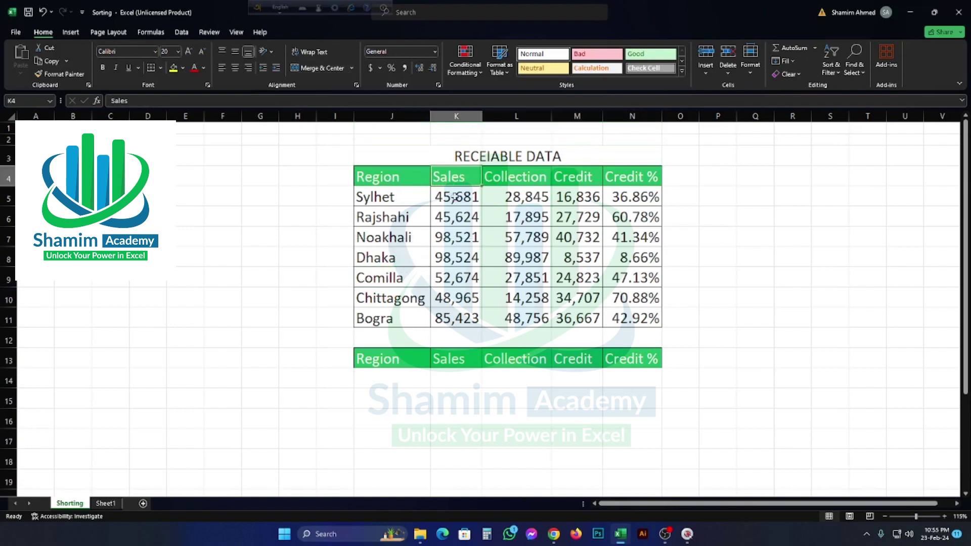
{"action": "left_click", "coordinate": [515, 180]}
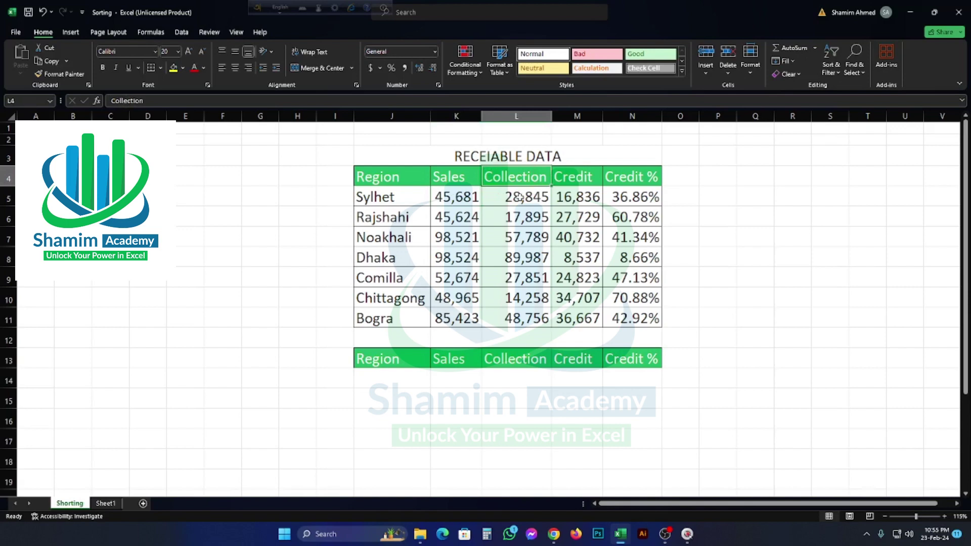
{"action": "left_click", "coordinate": [521, 198]}
{"action": "left_click", "coordinate": [574, 199]}
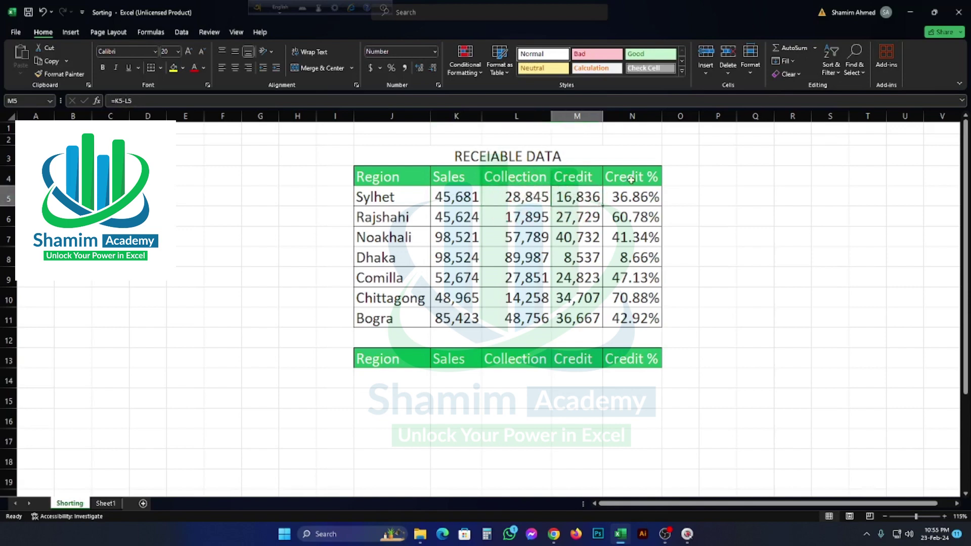
{"action": "left_click", "coordinate": [634, 197]}
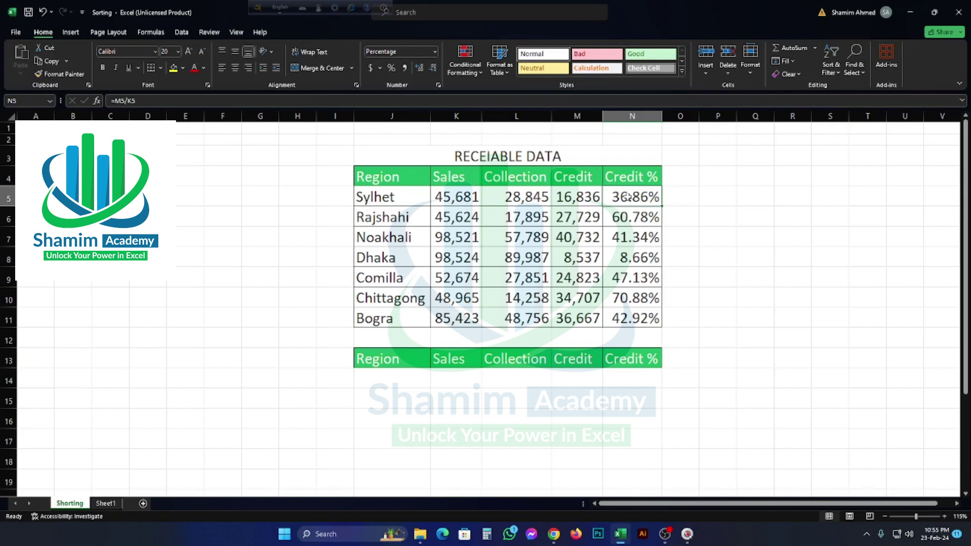
Try ranking regions manually by copying the Chittagong and Rajshahi rows under the lower table's headers, and undo both pastes
{"action": "left_click_drag", "start_coordinate": [407, 293], "coordinate": [611, 297]}
{"action": "key", "text": "ctrl+c"}
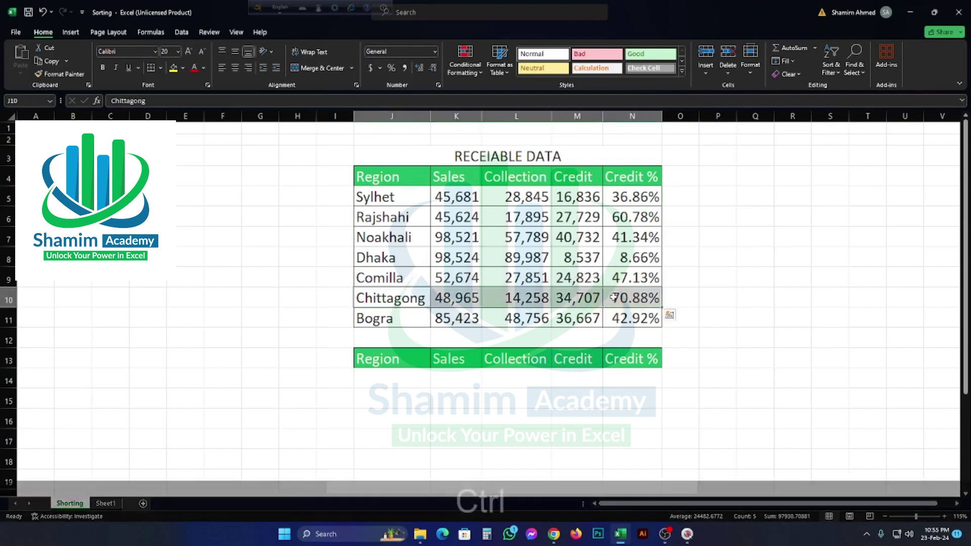
{"action": "left_click", "coordinate": [390, 380]}
{"action": "key", "text": "ctrl+v"}
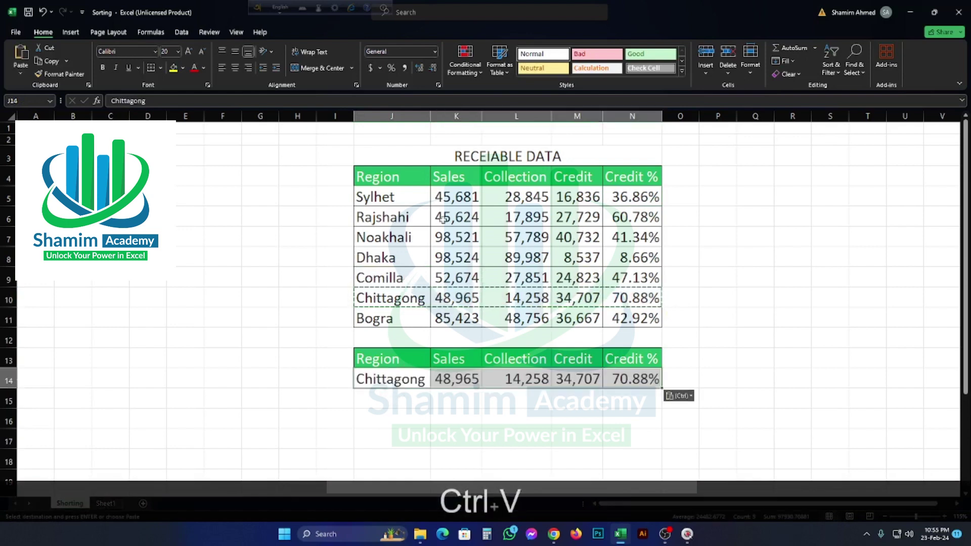
{"action": "left_click_drag", "start_coordinate": [402, 219], "coordinate": [633, 219]}
{"action": "key", "text": "ctrl+c"}
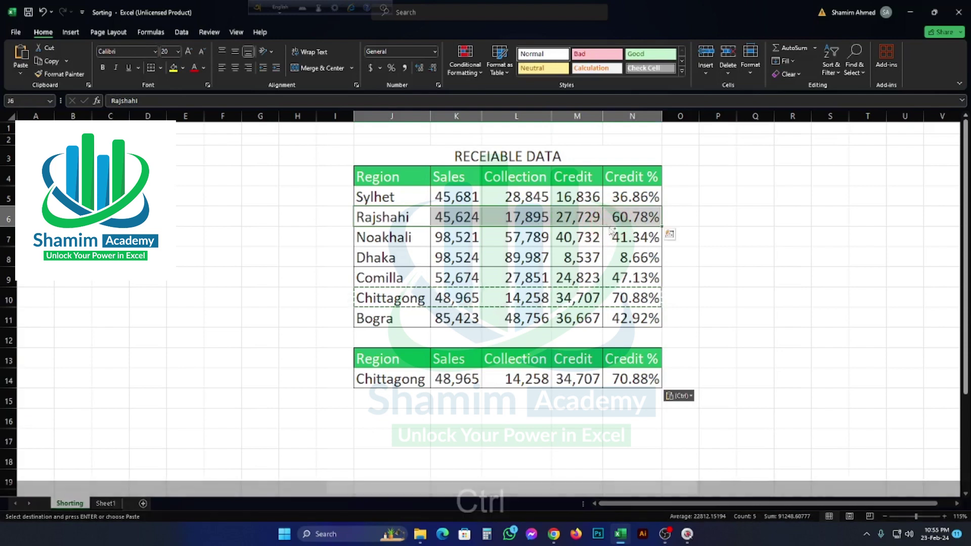
{"action": "left_click", "coordinate": [380, 397]}
{"action": "key", "text": "ctrl+v"}
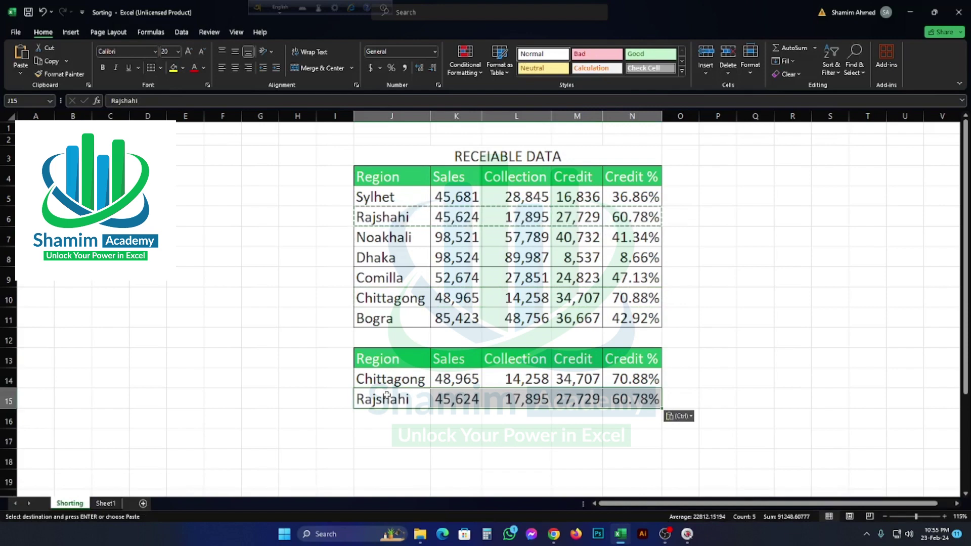
{"action": "key", "text": "ctrl+z"}
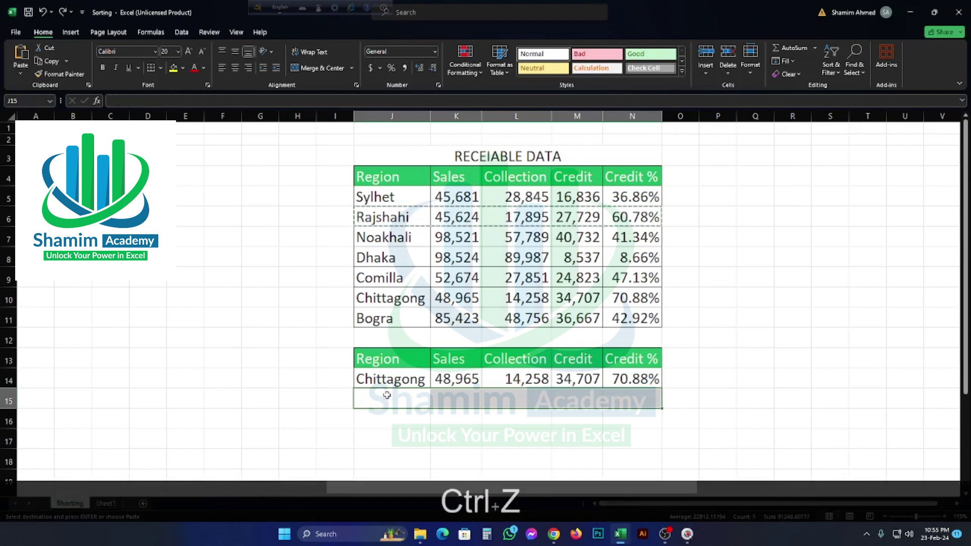
{"action": "key", "text": "ctrl+z"}
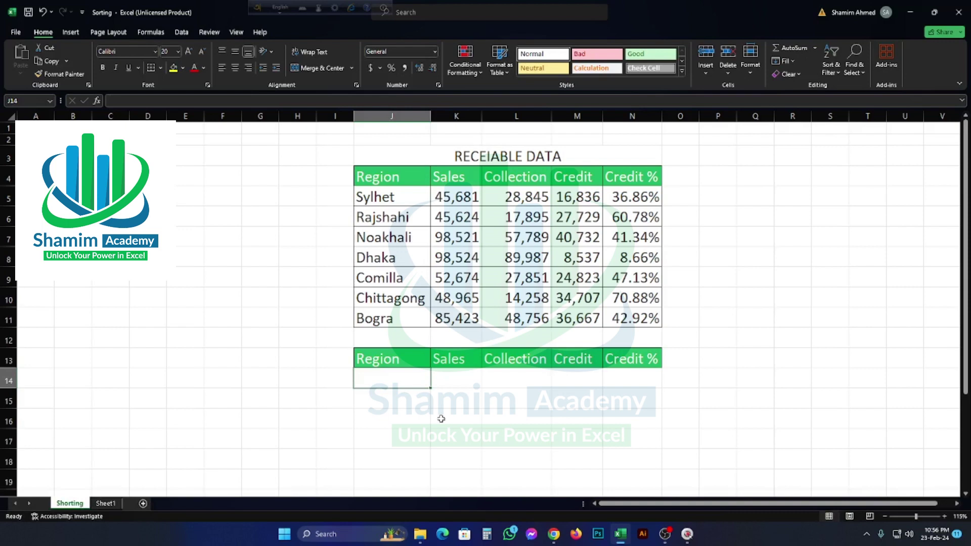
Enter =SORT($J$5:$N$11,5,-1) in cell J14 to list the regions by Credit % in descending order
{"action": "type", "text": "=SORT"}
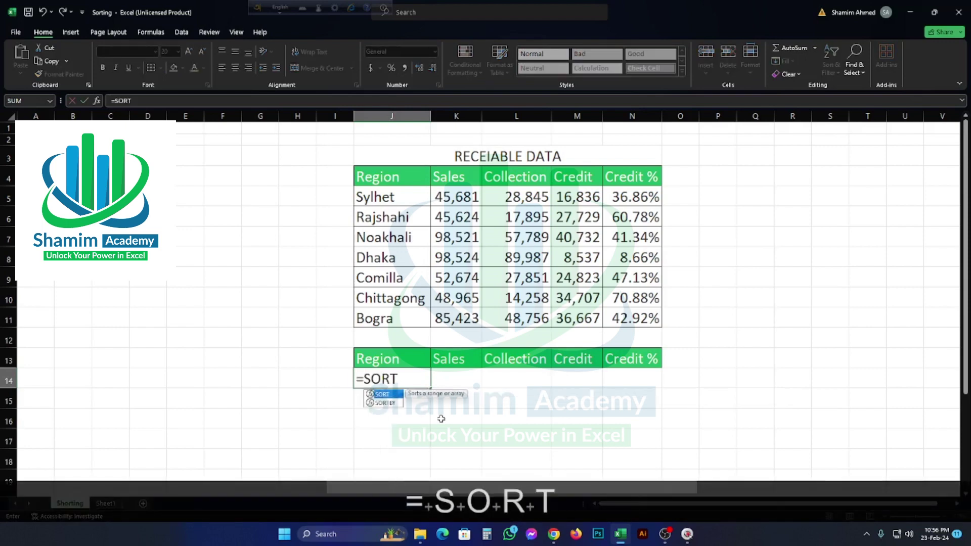
{"action": "key", "text": "Tab"}
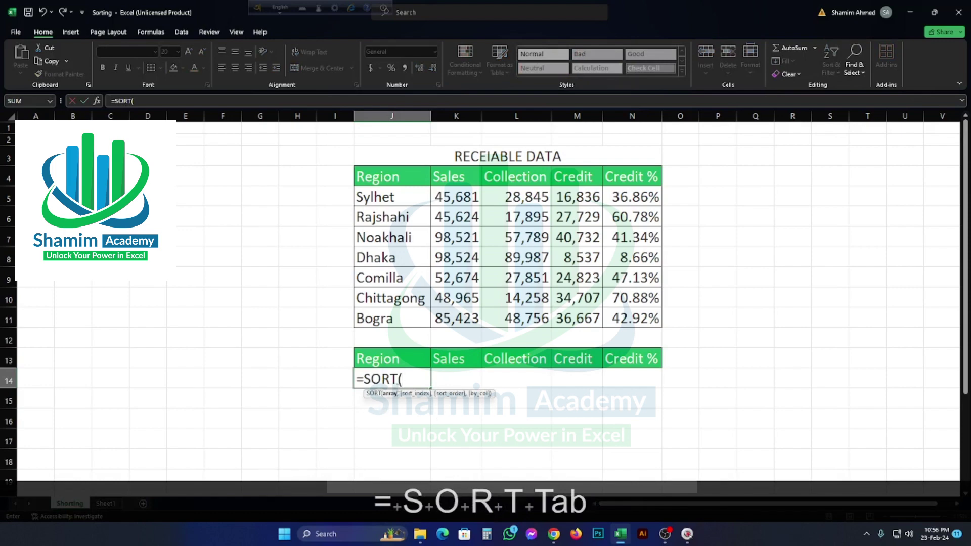
{"action": "left_click_drag", "start_coordinate": [387, 197], "coordinate": [621, 319]}
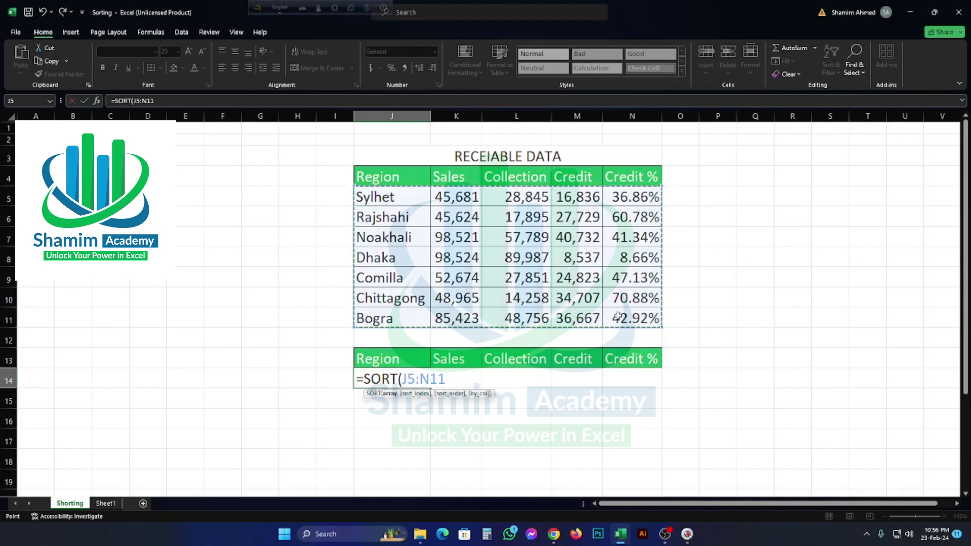
{"action": "key", "text": "F4"}
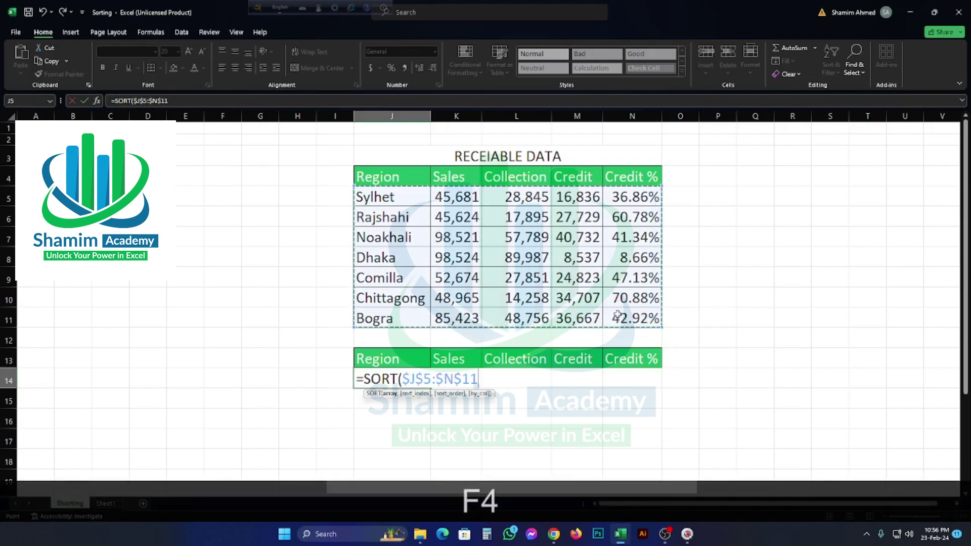
{"action": "type", "text": ","}
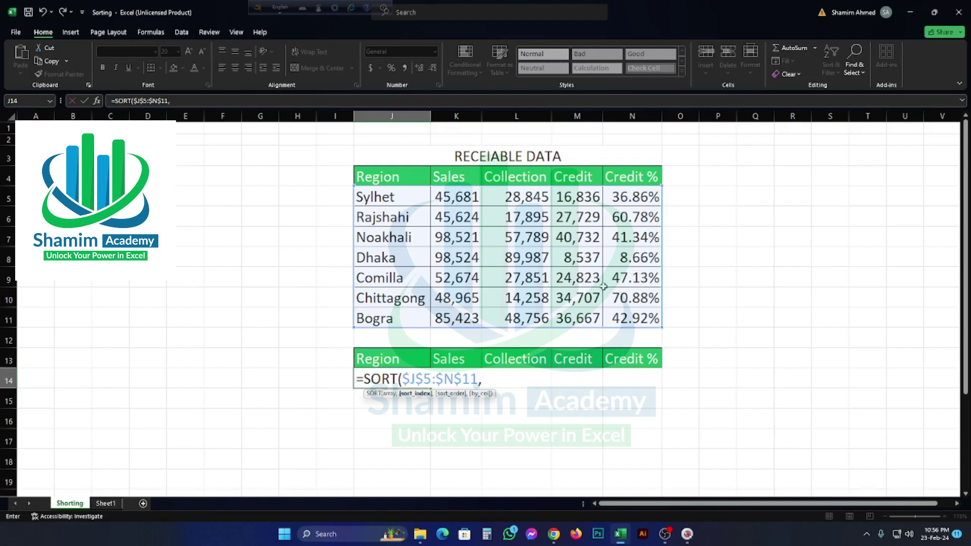
{"action": "type", "text": "5,"}
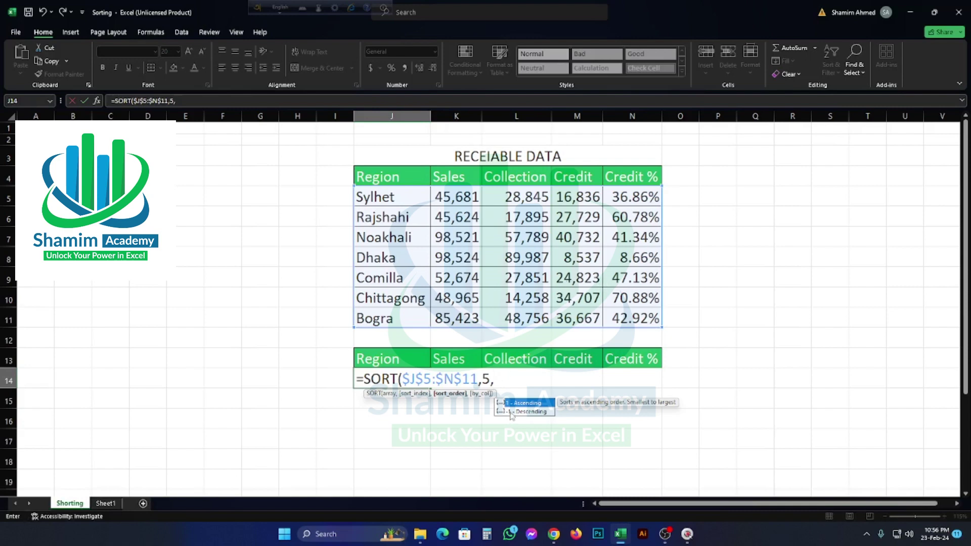
{"action": "type", "text": "-1"}
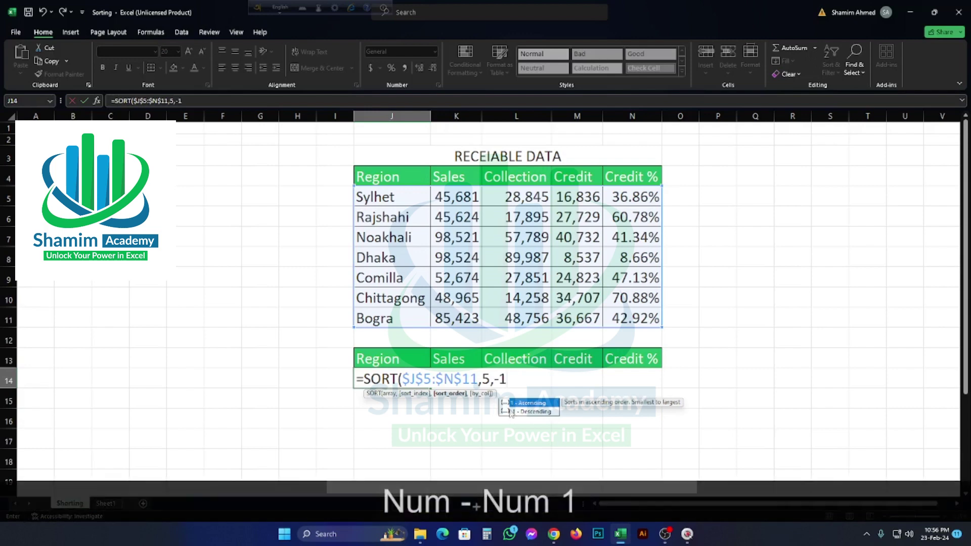
{"action": "type", "text": ")"}
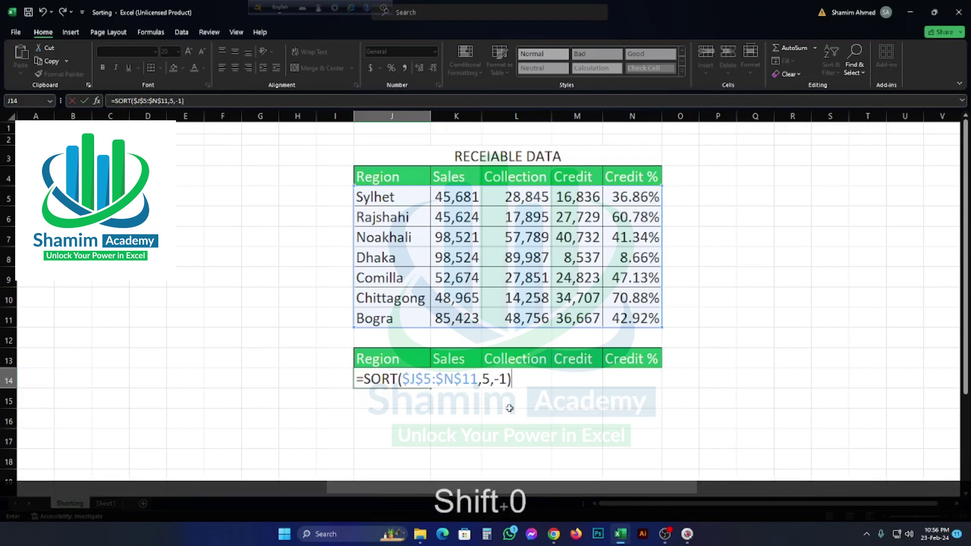
{"action": "key", "text": "Return"}
{"action": "scroll", "coordinate": [509, 407], "scroll_direction": "down", "scroll_amount": 2}
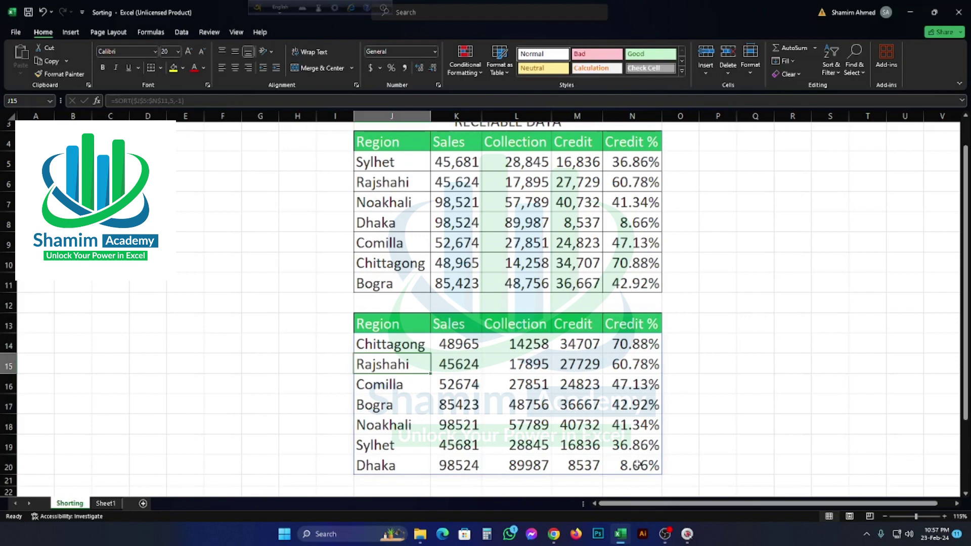
Change the sort order argument of the SORT formula in J14 to 1 for ascending order
{"action": "left_click", "coordinate": [420, 346]}
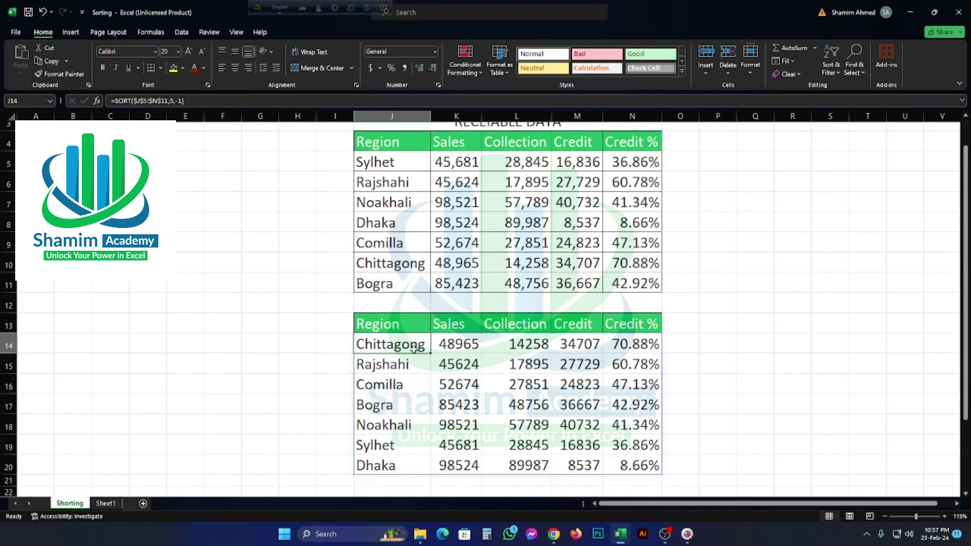
{"action": "left_click", "coordinate": [180, 101]}
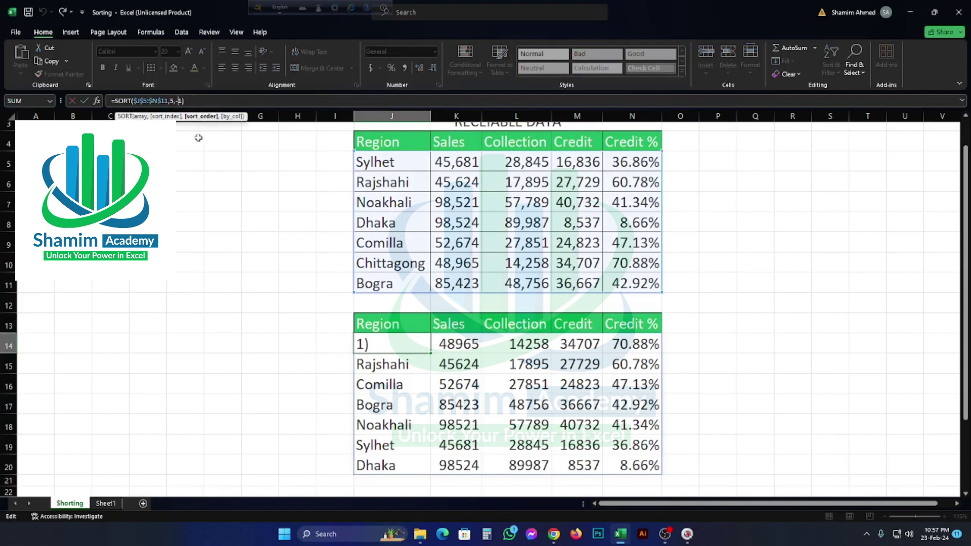
{"action": "key", "text": "BackSpace"}
{"action": "key", "text": "Return"}
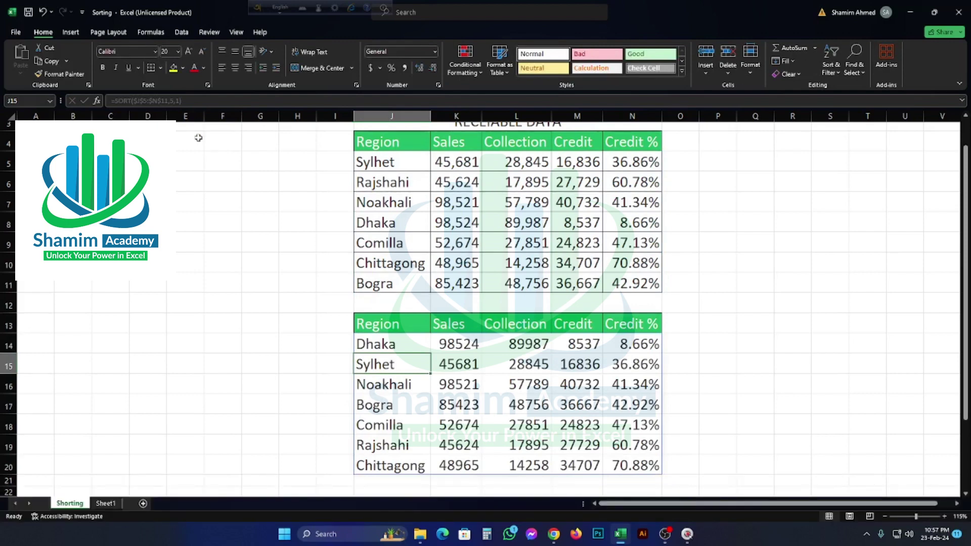
{"action": "left_click", "coordinate": [377, 343]}
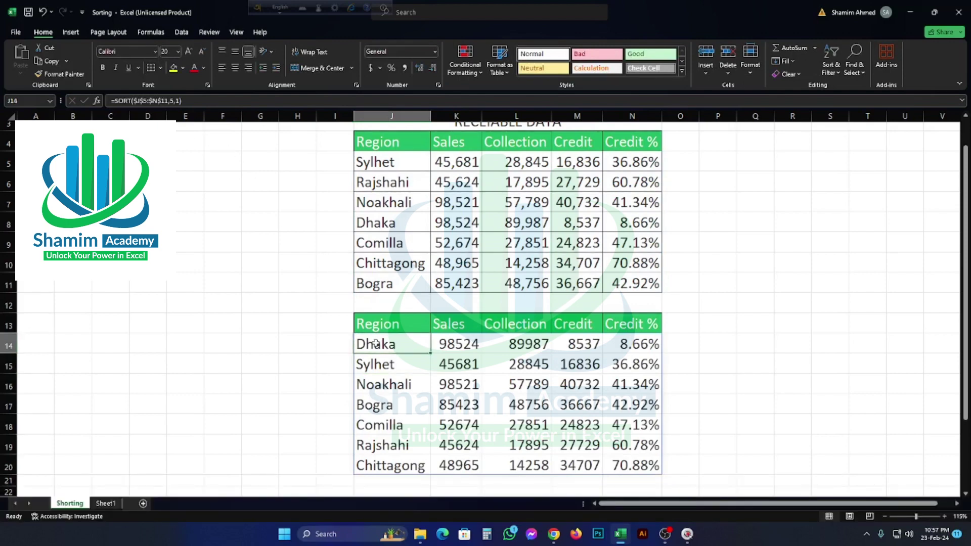
Set up a custom sort on the original table J4:N11, with Credit % as the sort column
{"action": "scroll", "coordinate": [422, 342], "scroll_direction": "up", "scroll_amount": 1}
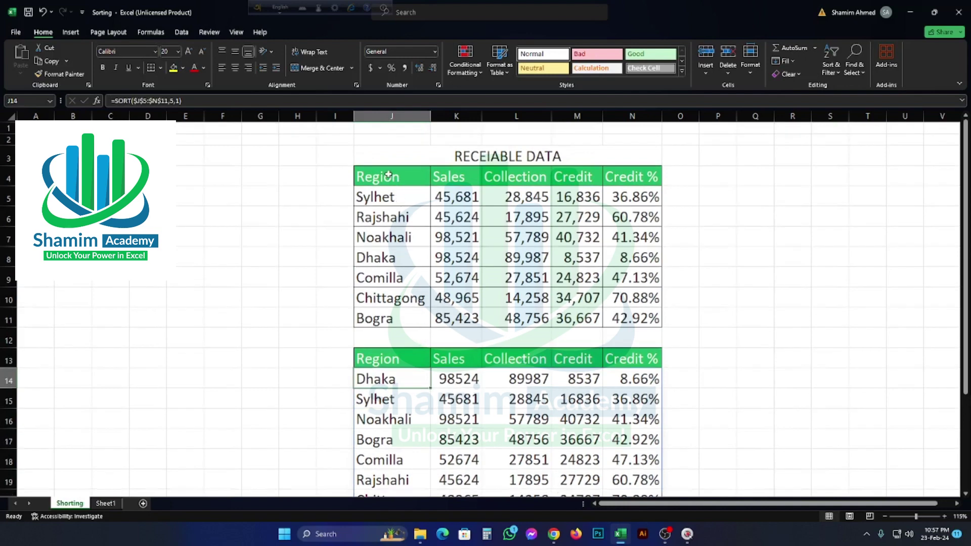
{"action": "left_click_drag", "start_coordinate": [390, 176], "coordinate": [635, 320]}
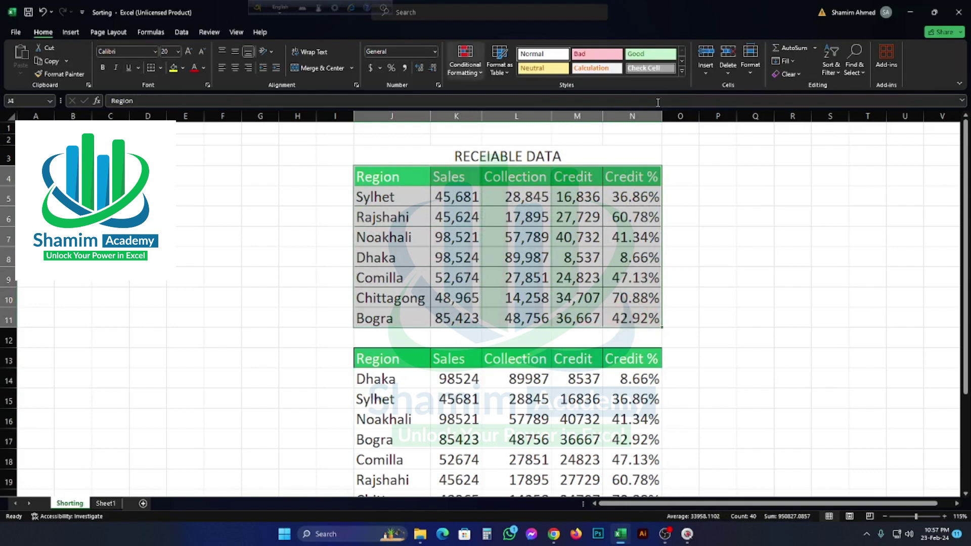
{"action": "left_click", "coordinate": [826, 70]}
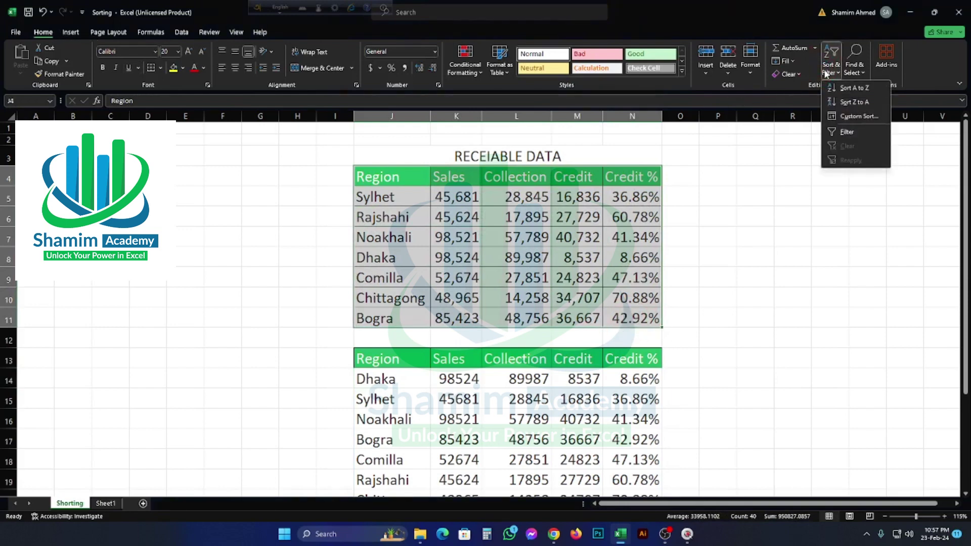
{"action": "left_click", "coordinate": [834, 114]}
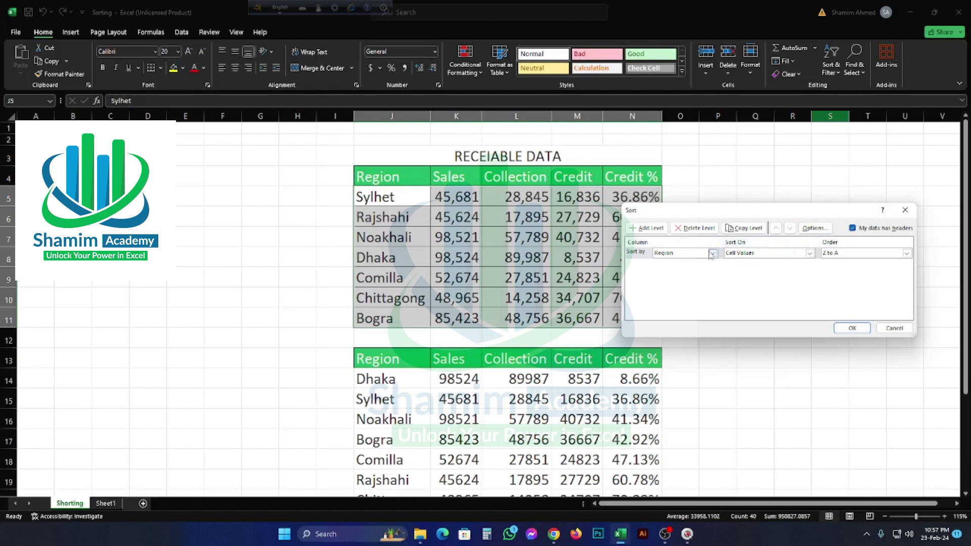
{"action": "left_click_drag", "start_coordinate": [717, 216], "coordinate": [775, 199]}
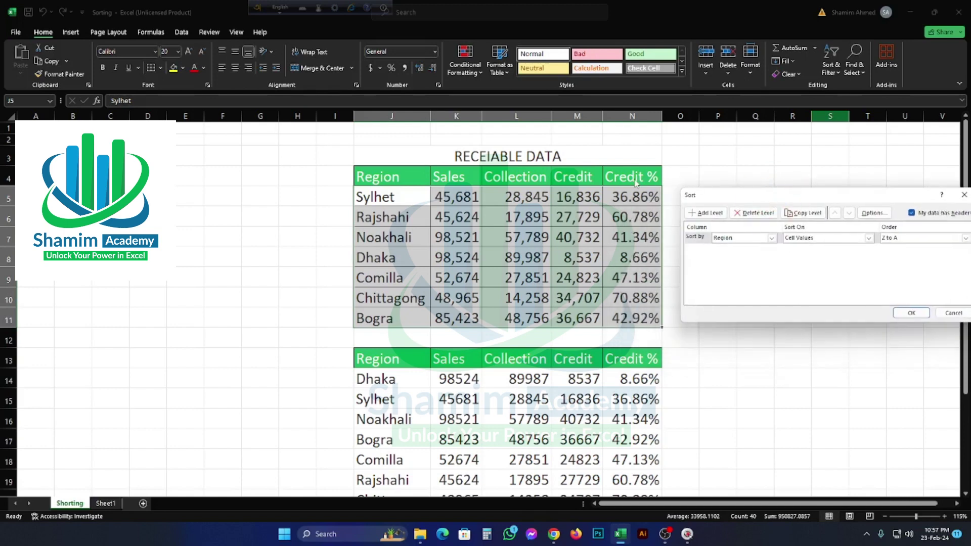
{"action": "left_click", "coordinate": [772, 239]}
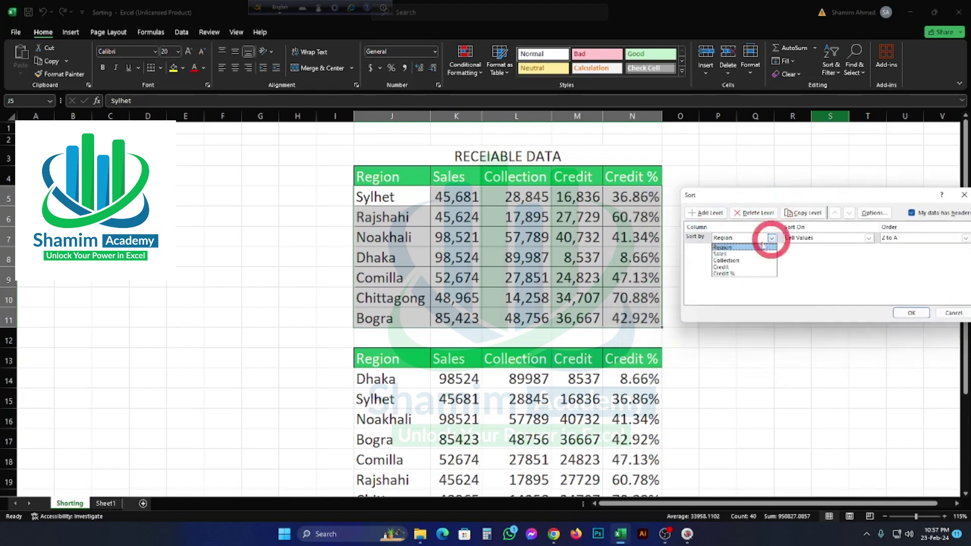
{"action": "left_click", "coordinate": [733, 274]}
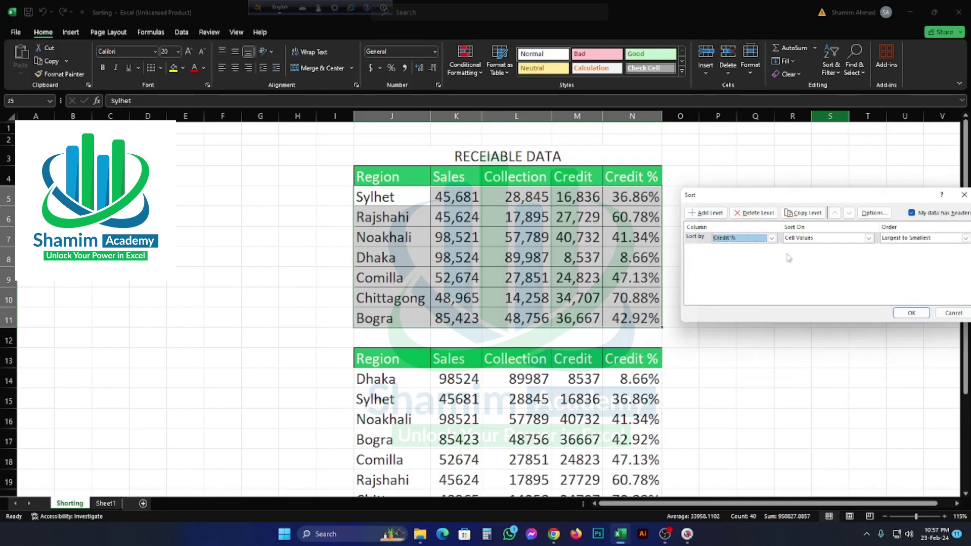
Sort on Cell Values in Largest to Smallest order and apply the custom sort
{"action": "left_click_drag", "start_coordinate": [800, 197], "coordinate": [738, 202]}
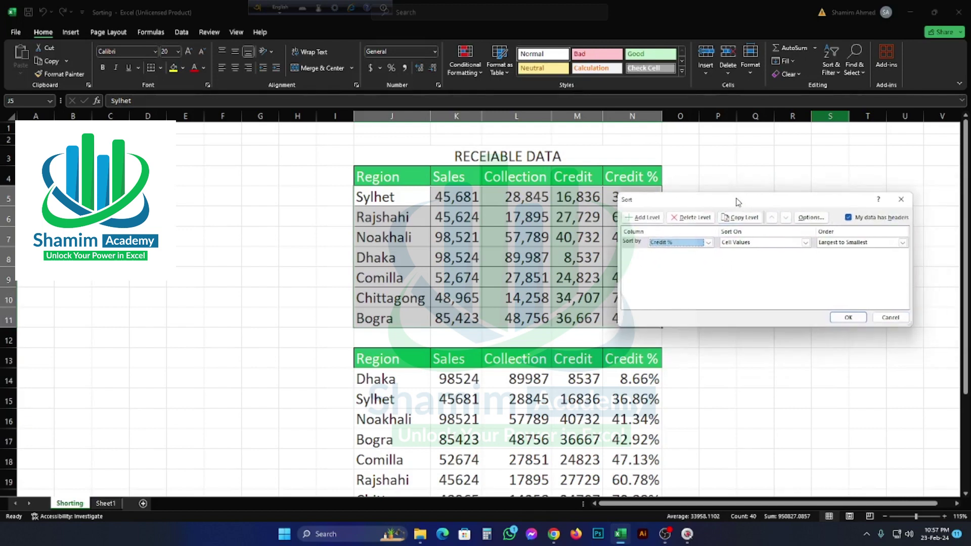
{"action": "left_click", "coordinate": [804, 243]}
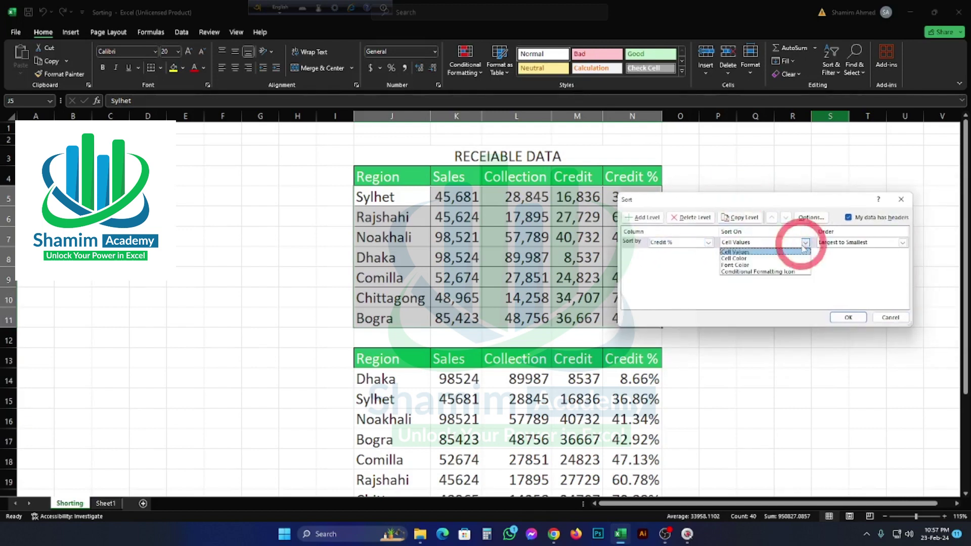
{"action": "left_click", "coordinate": [759, 252]}
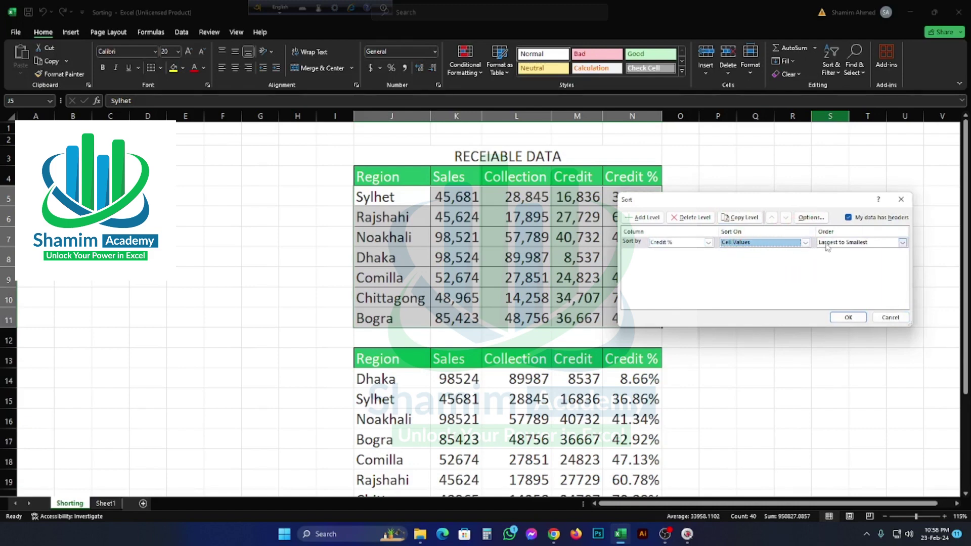
{"action": "left_click", "coordinate": [902, 243]}
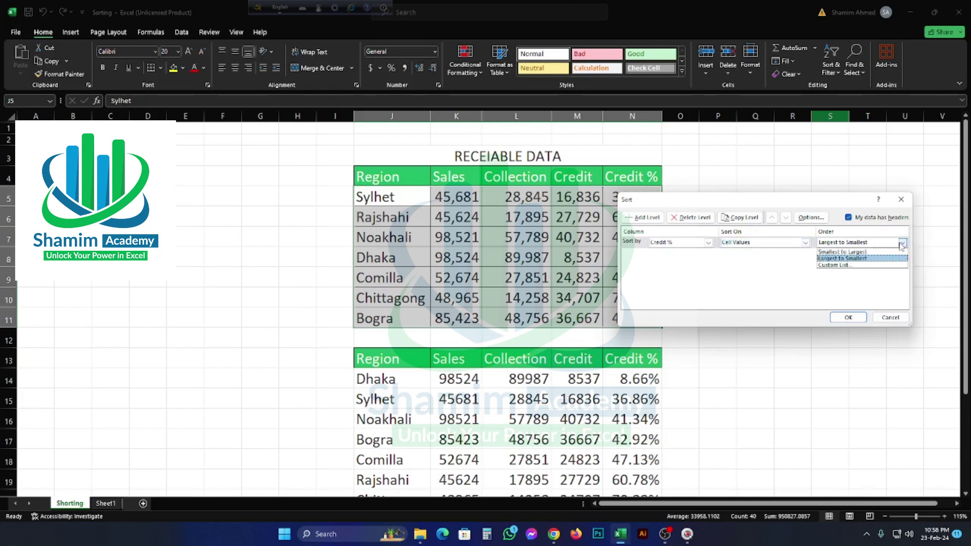
{"action": "left_click", "coordinate": [856, 259]}
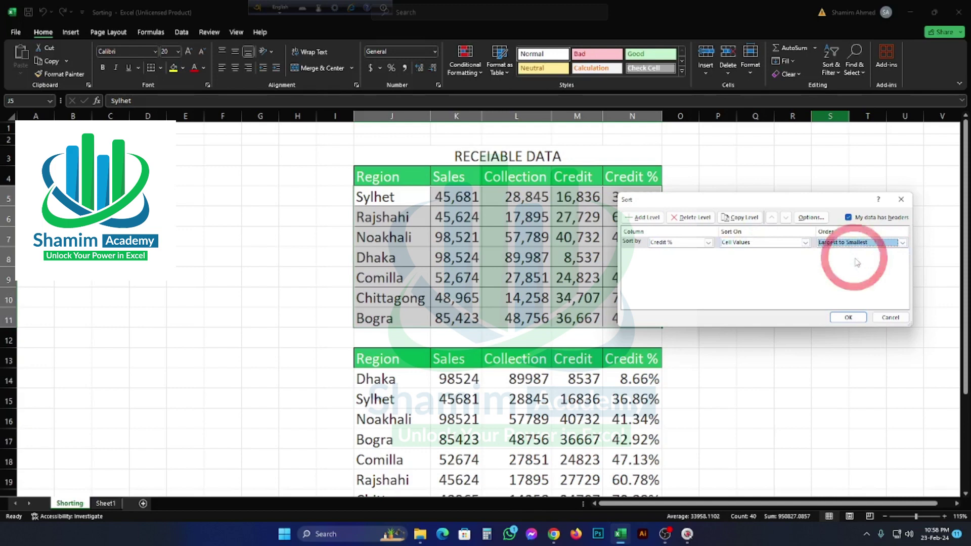
{"action": "left_click", "coordinate": [848, 317]}
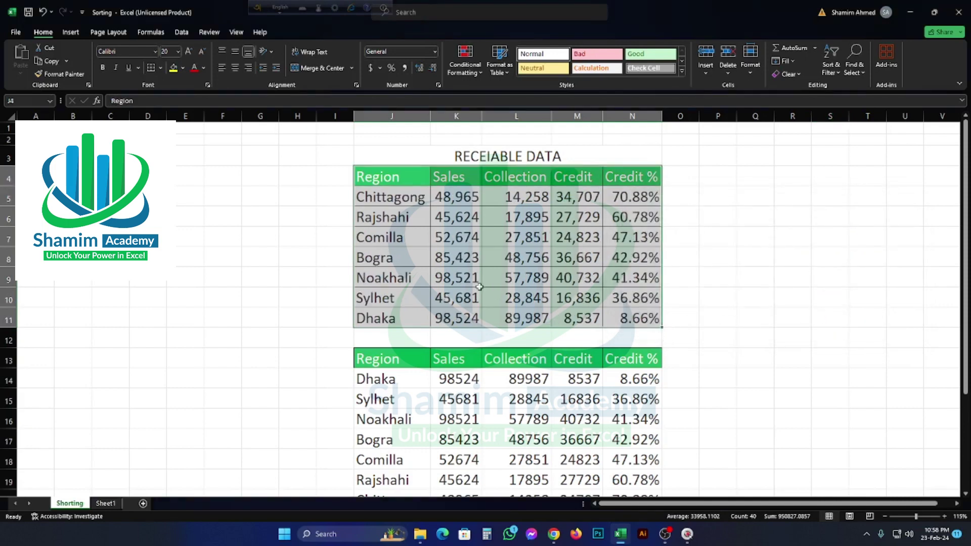